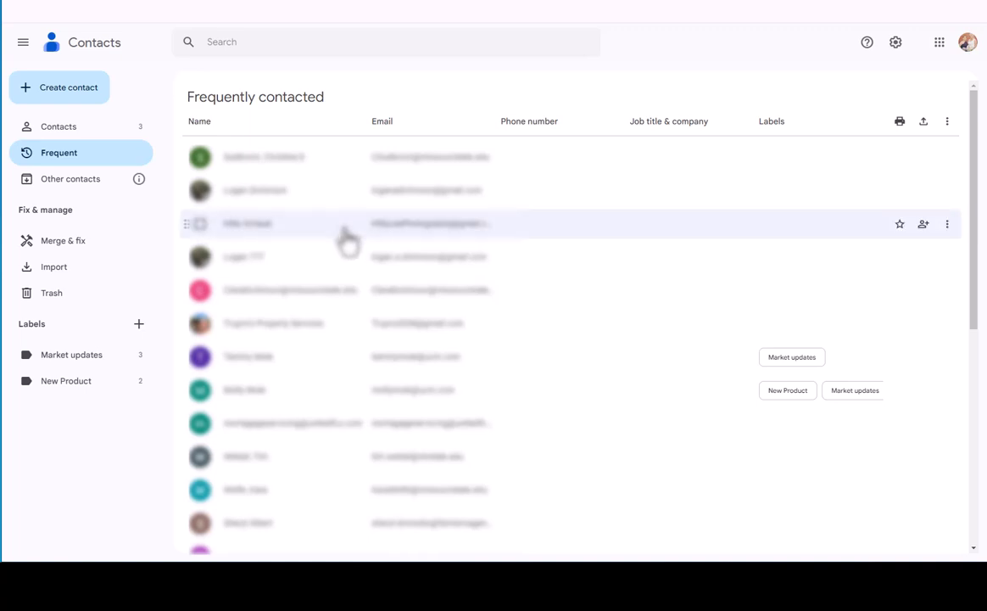
Look over the Other contacts list and the contact import options, without importing anything.
click(59, 194)
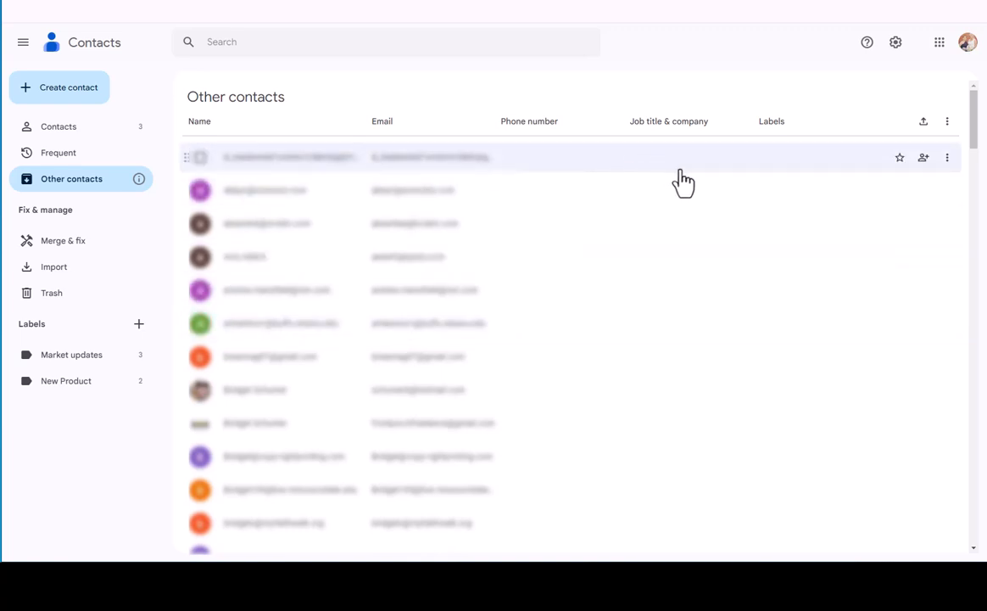
click(69, 271)
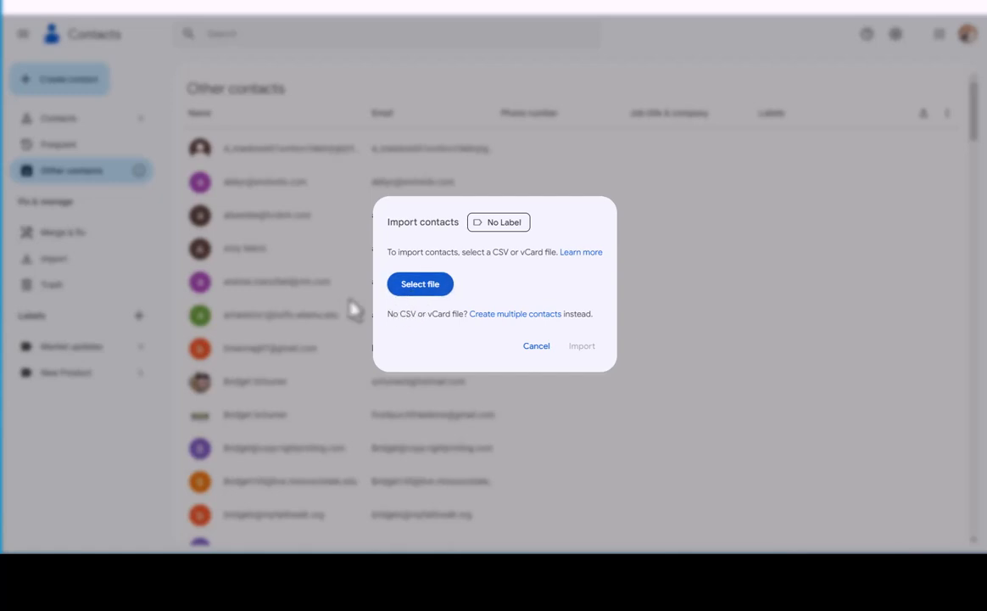
click(532, 350)
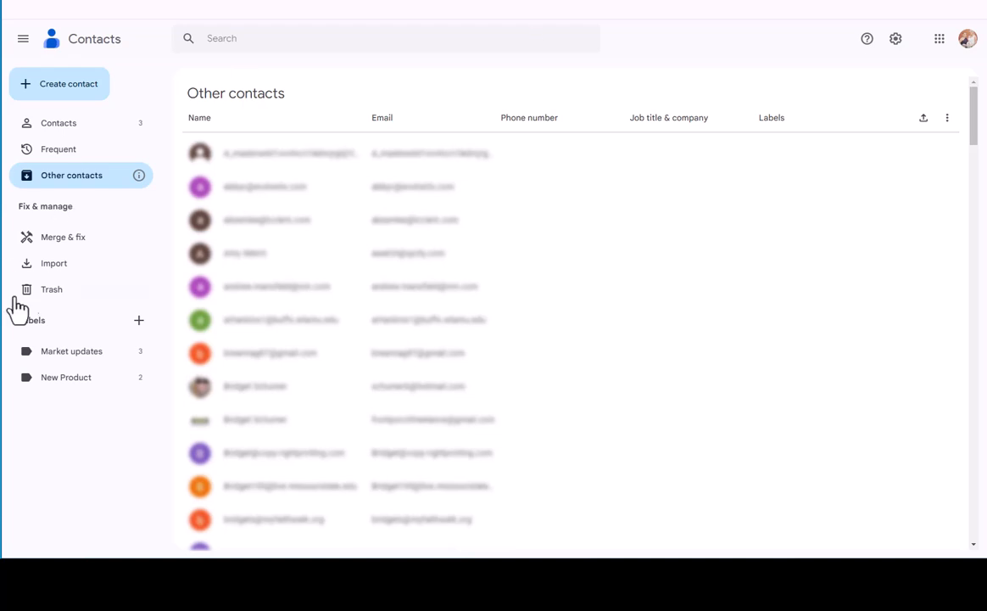
Review the contacts labelled Market updates and look at the label creation form without making a label.
click(71, 355)
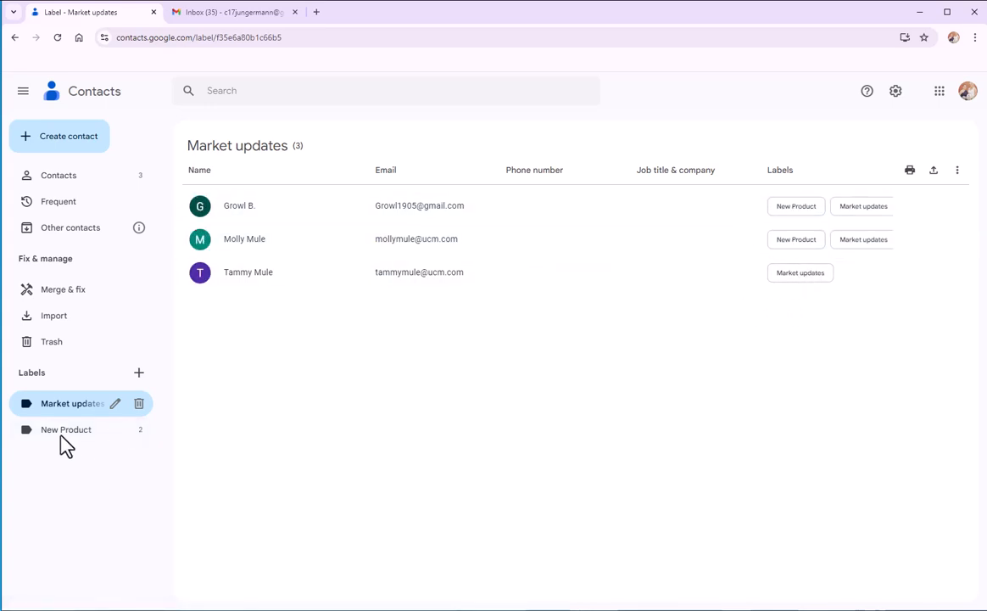
click(139, 375)
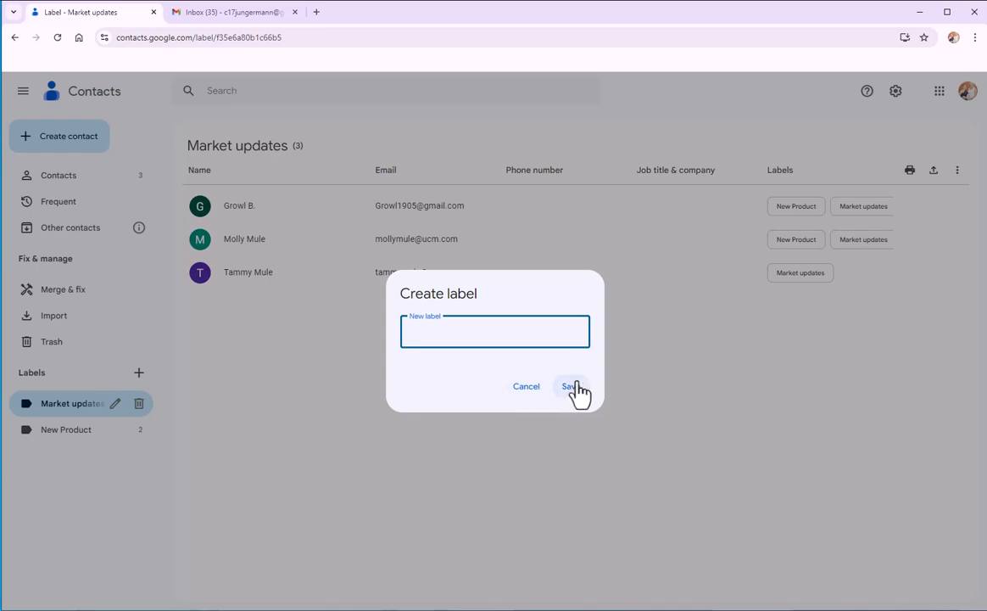
click(525, 387)
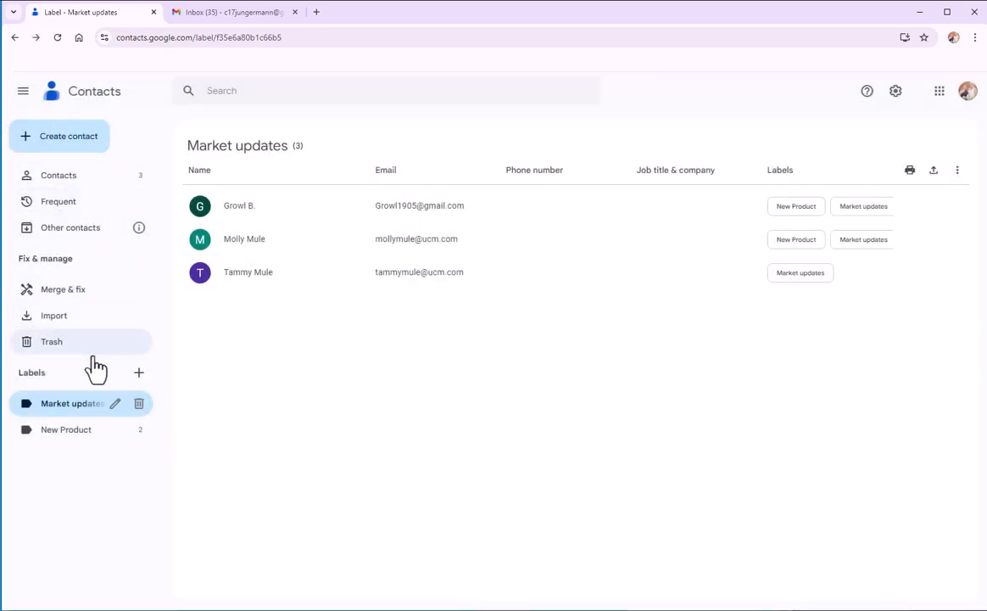
Create and save a single new contact with the contact's first name, last name and e-mail address.
click(61, 177)
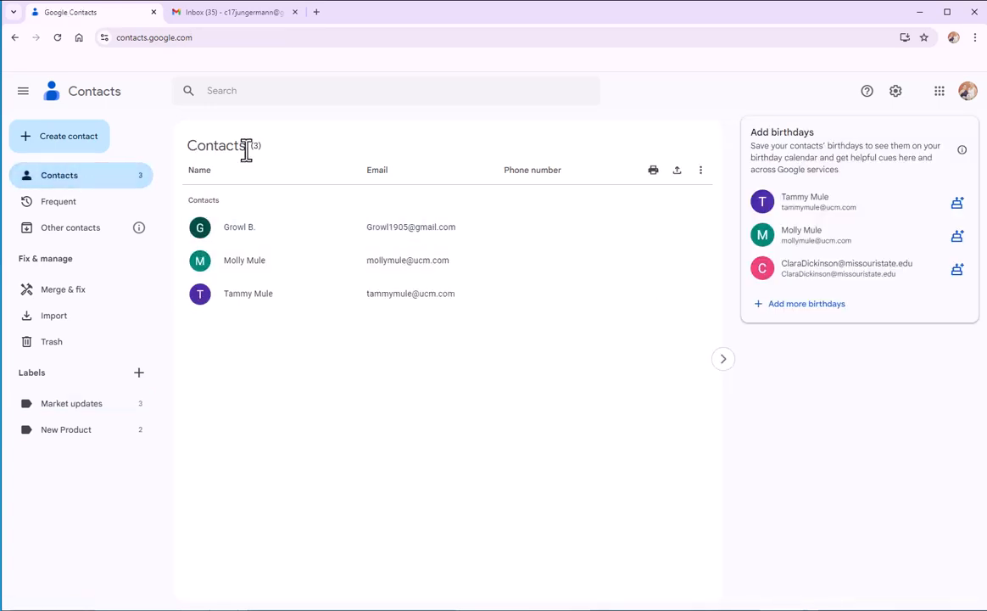
click(82, 142)
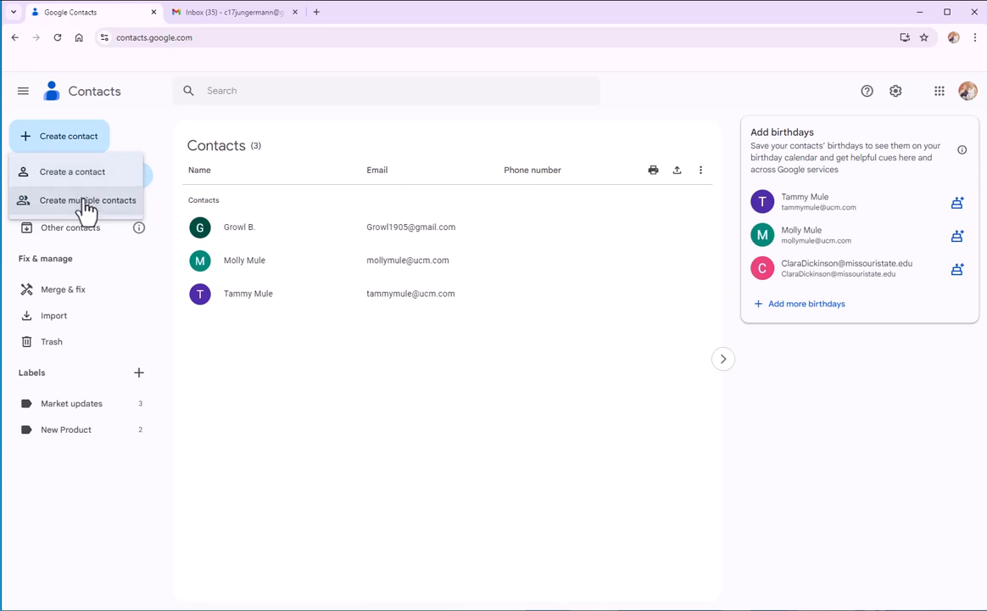
click(74, 174)
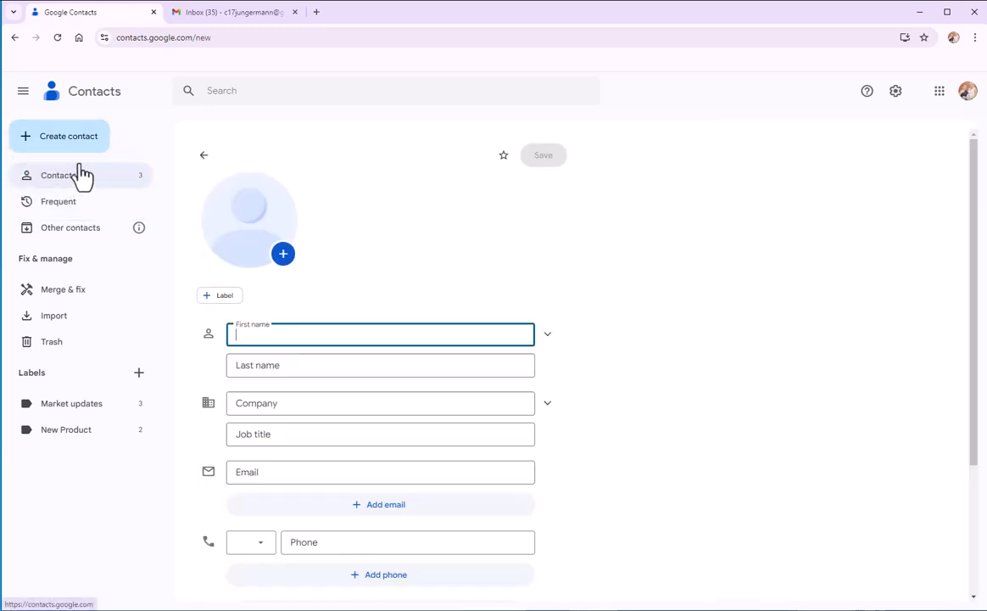
text(Boomer)
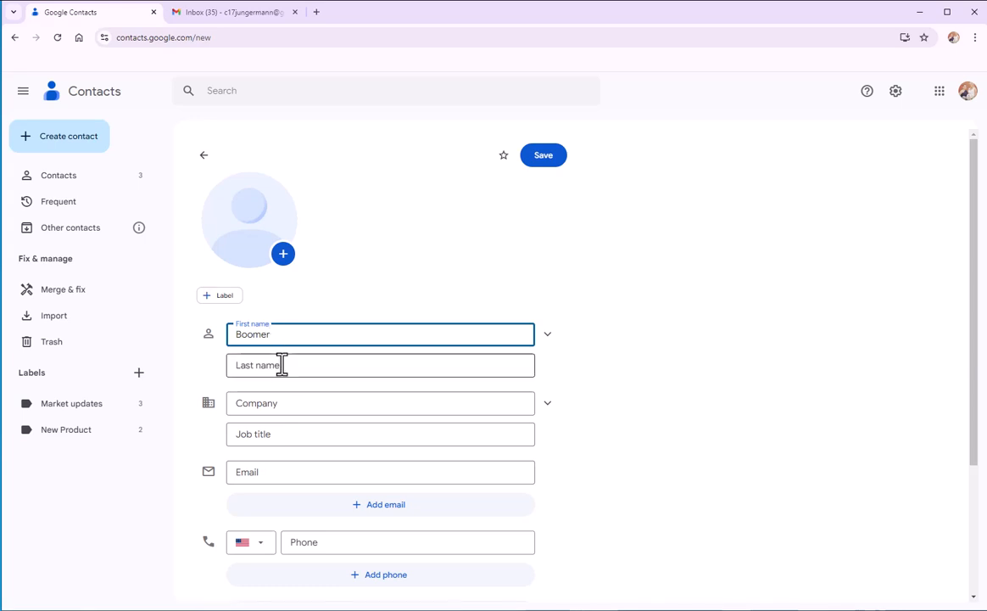
click(282, 364)
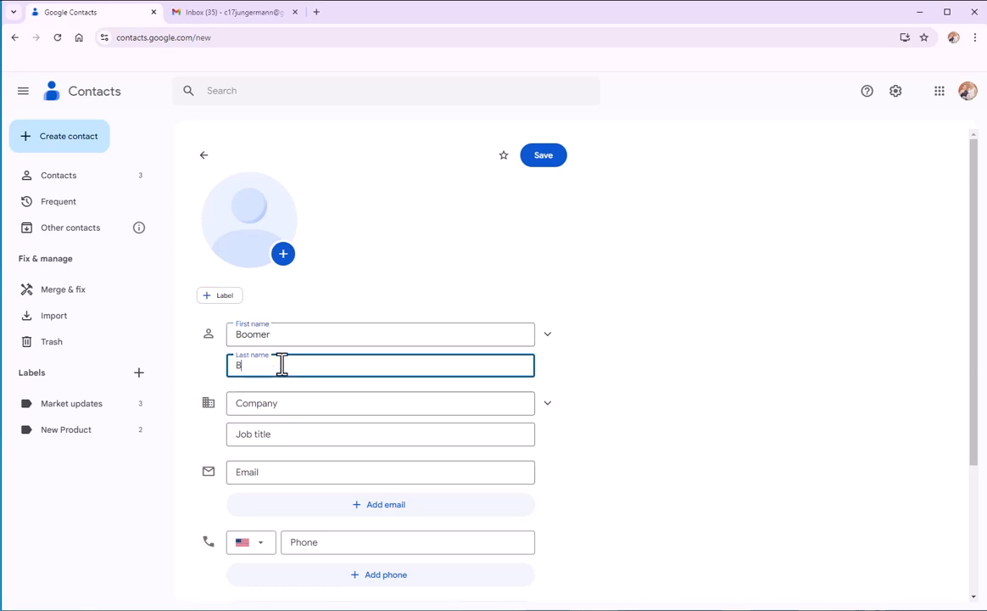
scroll(279, 361, down, 2)
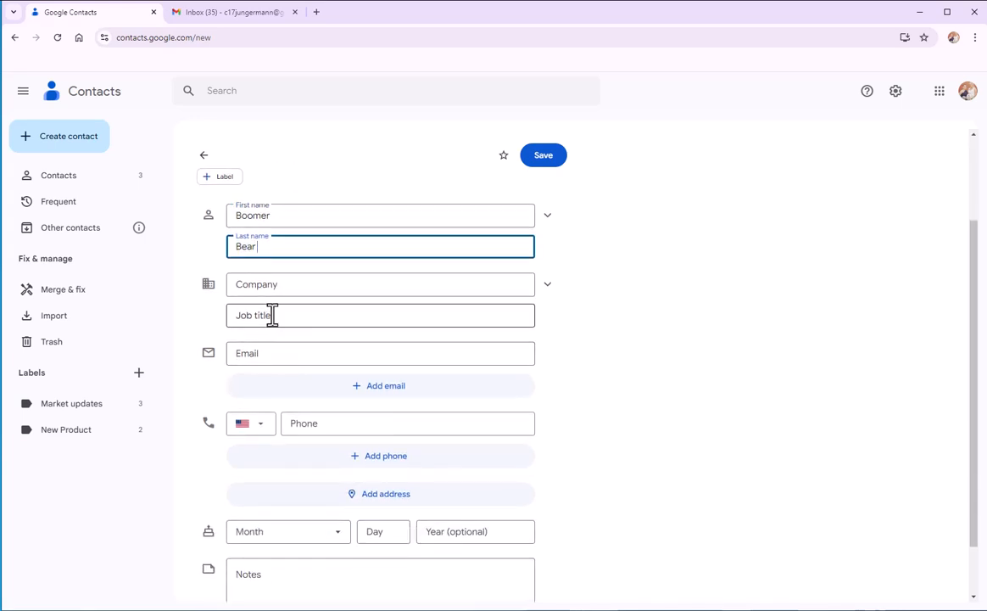
click(256, 355)
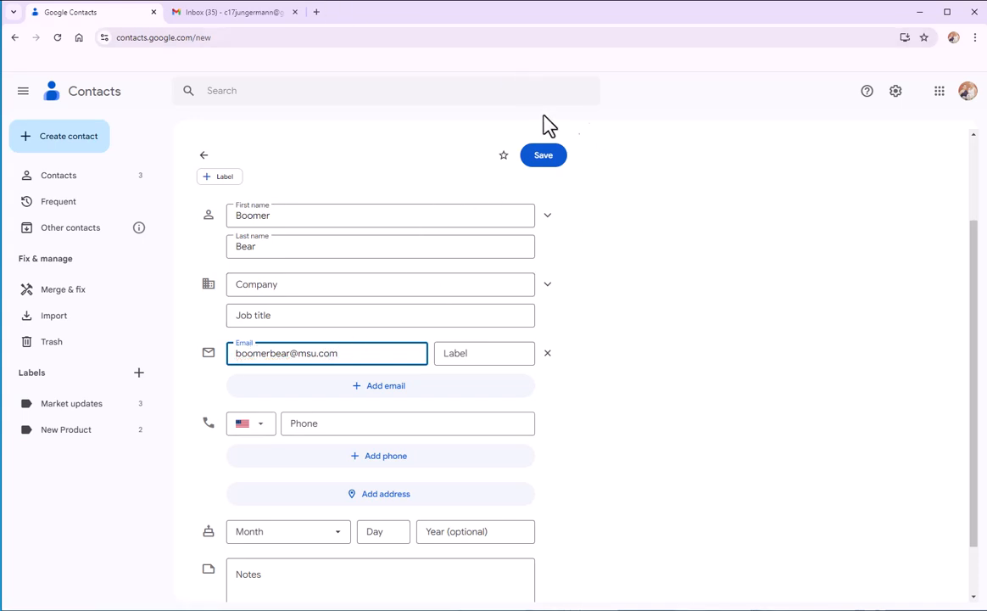
click(544, 156)
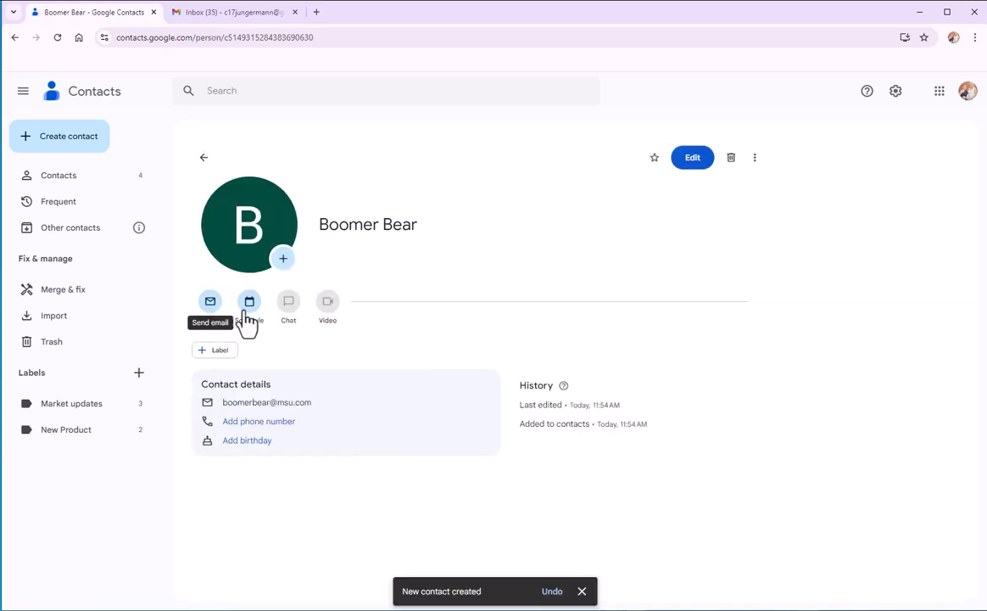
Assign the Market updates label to the newly created contact in the main contacts list.
click(75, 182)
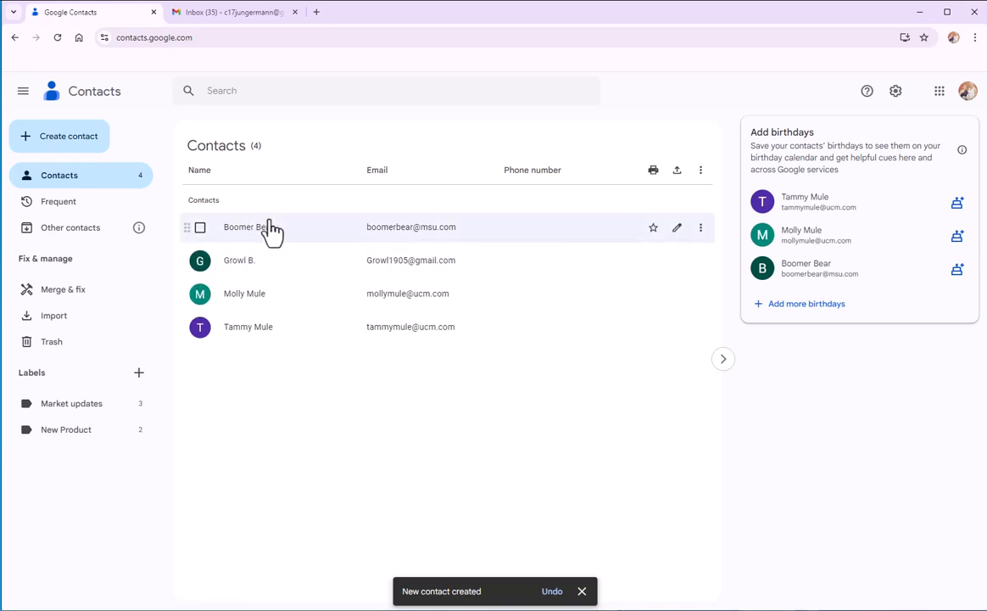
click(701, 229)
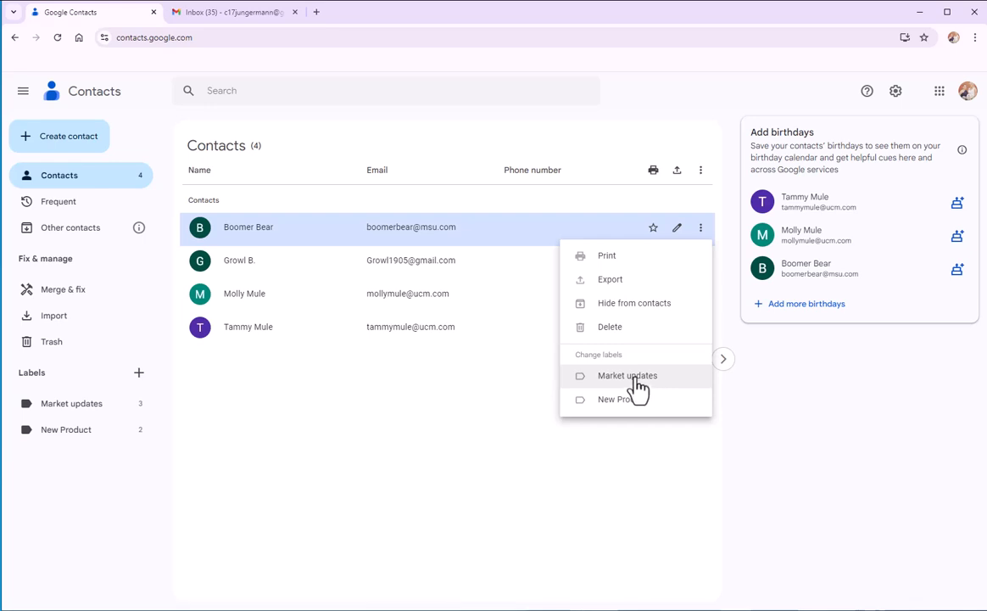
click(637, 383)
click(443, 426)
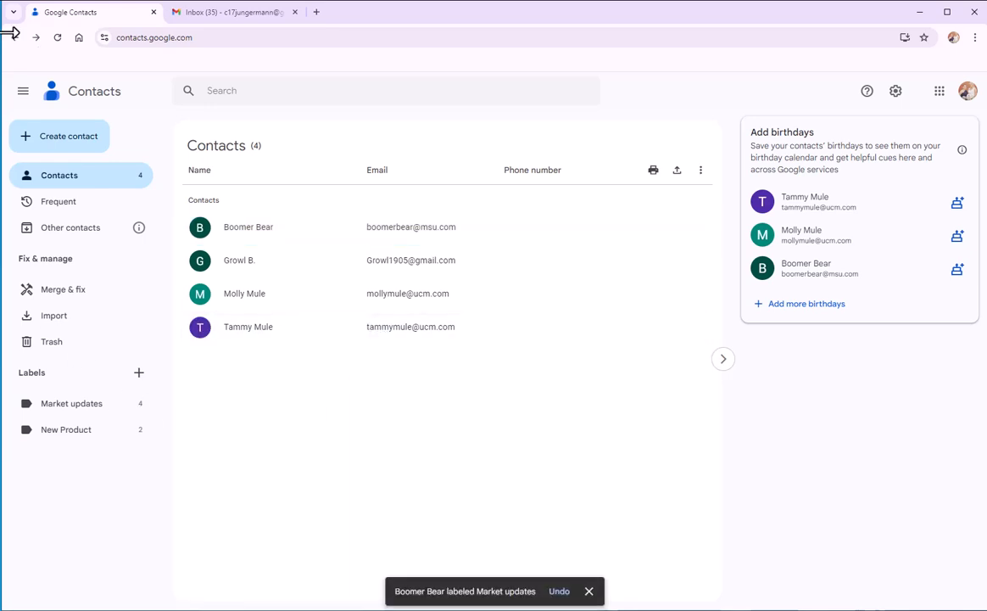
Create a contact directly under the New Product label with the contact's name and e-mail, and check it in that label's list.
click(67, 432)
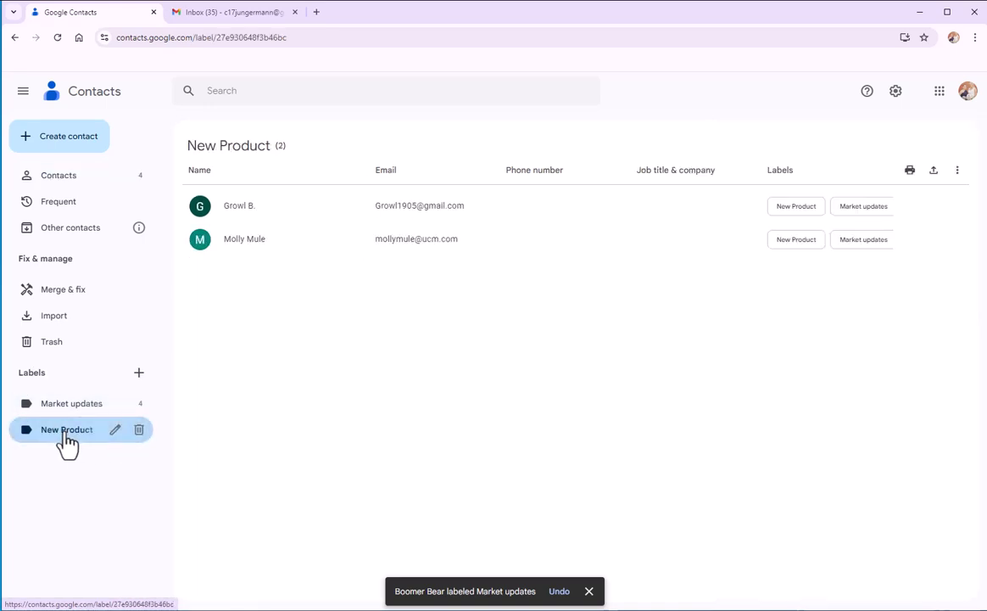
click(76, 146)
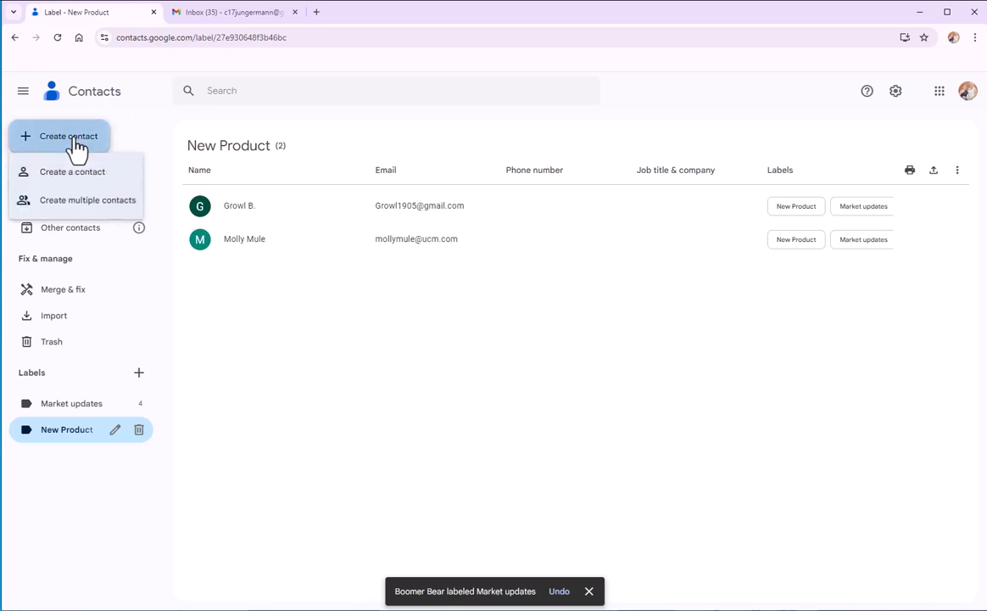
click(108, 172)
click(354, 333)
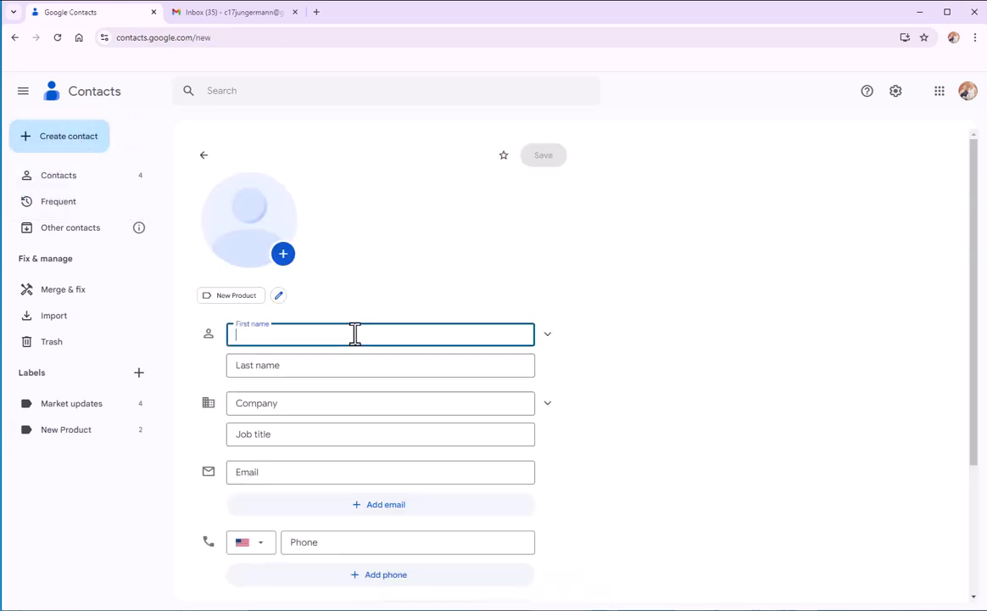
text(Mo The Mule)
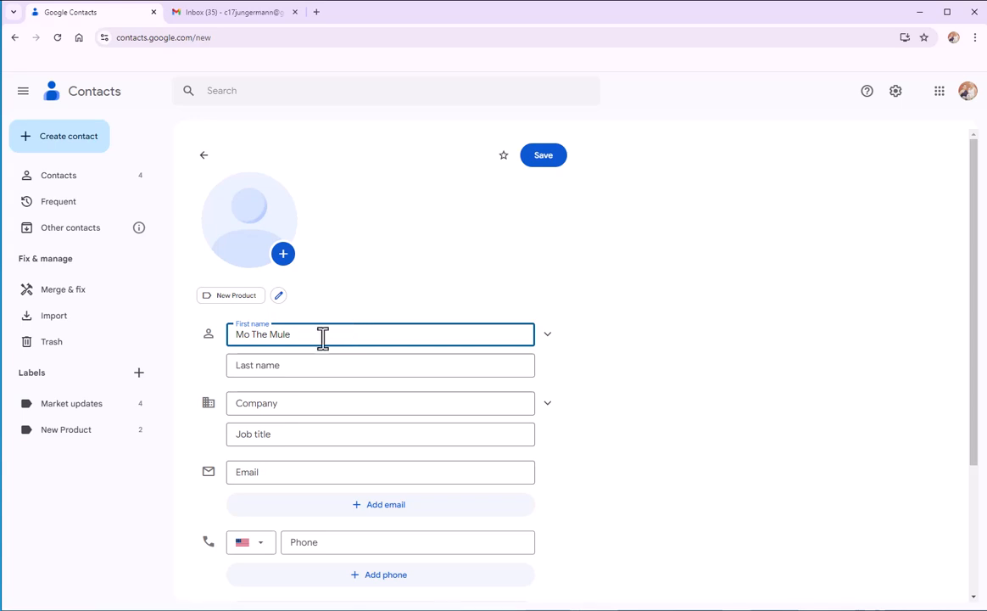
scroll(303, 397, down, 3)
click(275, 354)
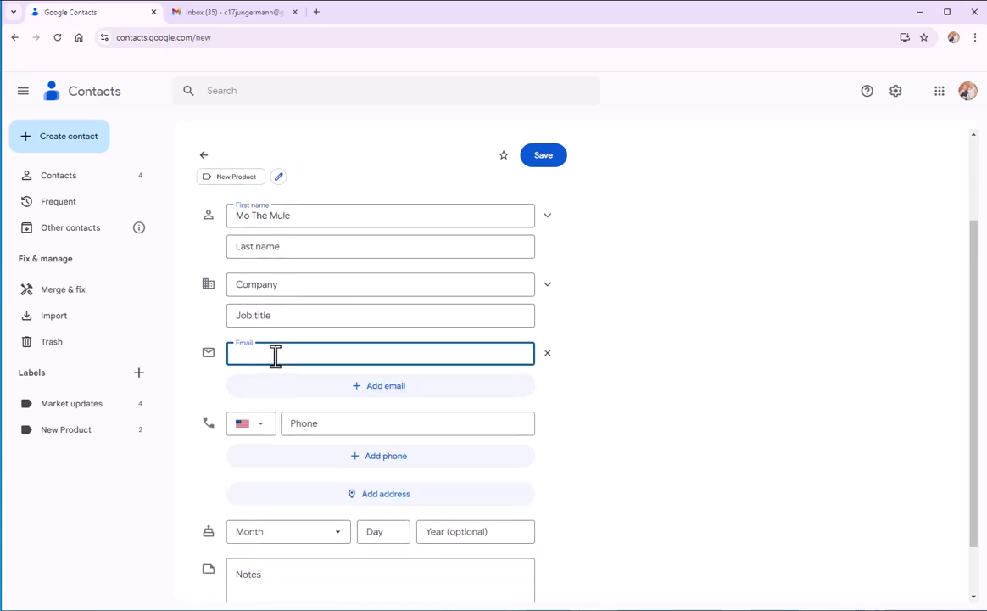
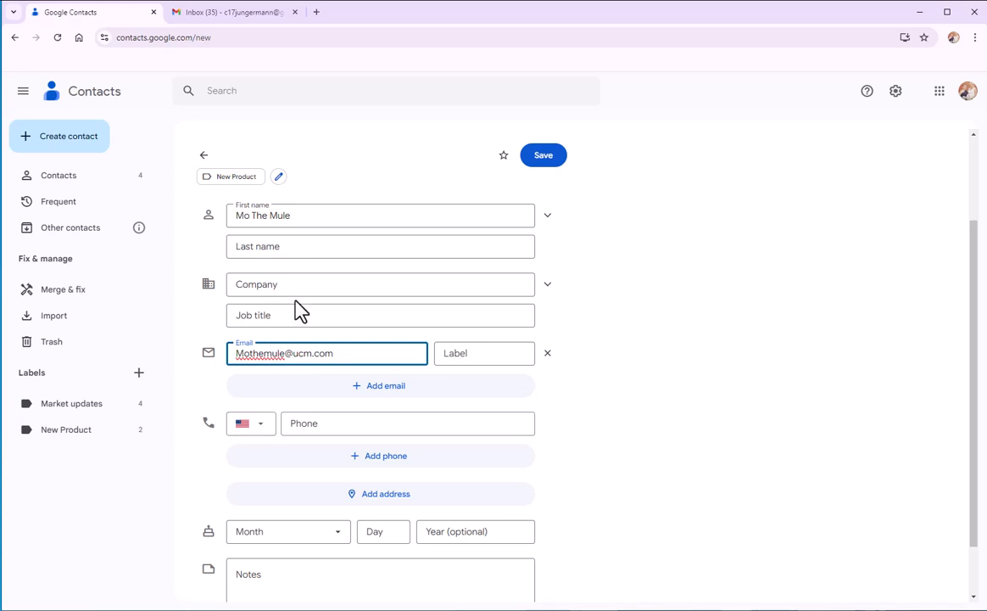
click(556, 168)
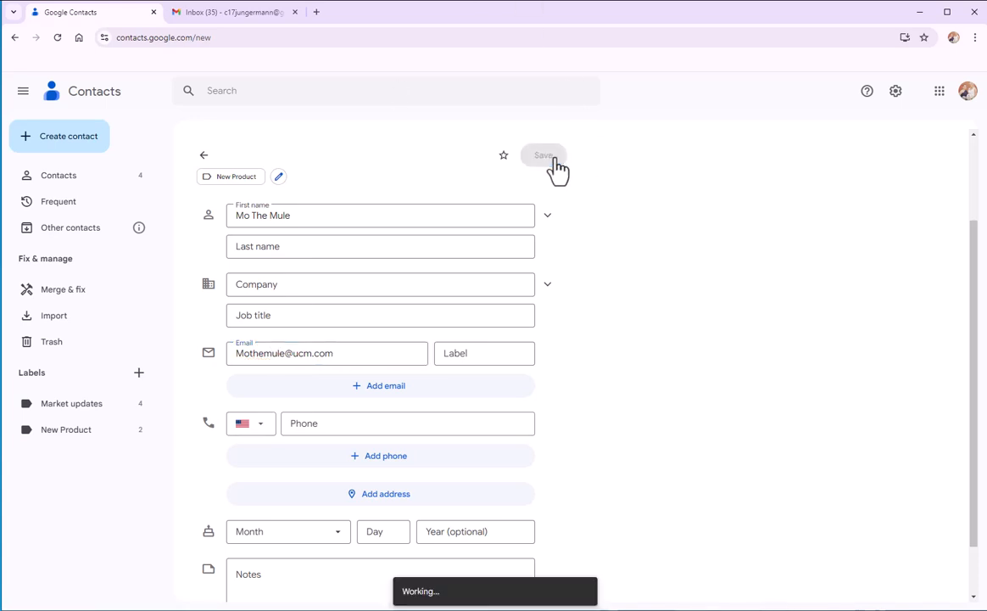
click(66, 431)
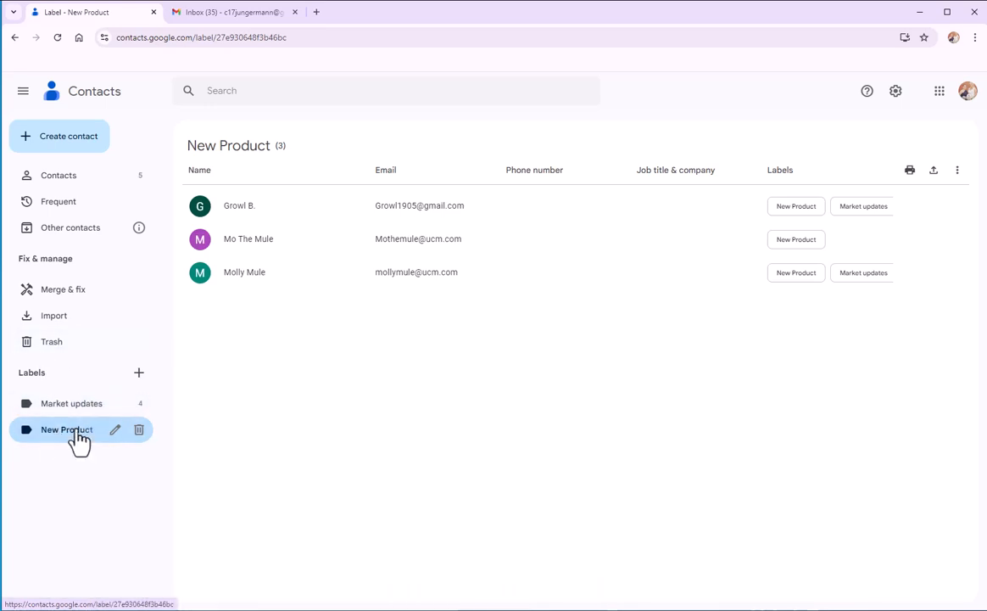
Switch to Gmail and compose a message with subject "Market Update 8/31" and the pasted invitation to the Benton Harbor Farmers market.
click(210, 19)
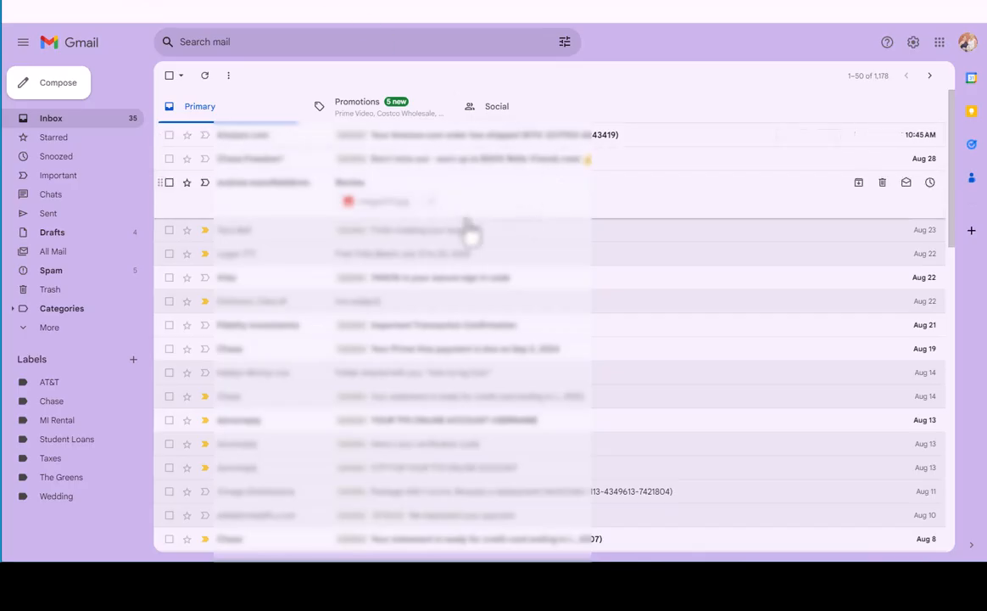
click(70, 91)
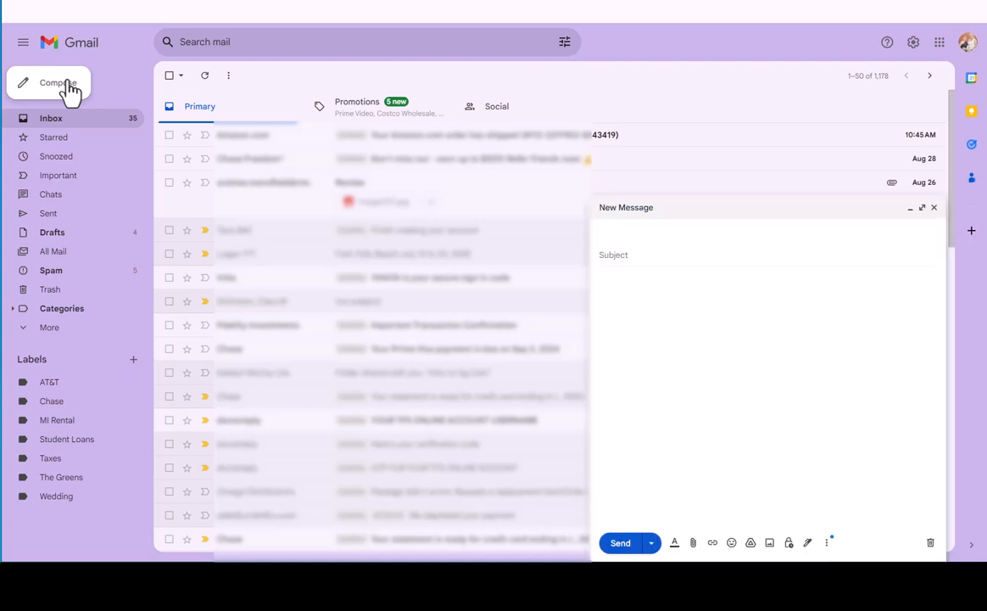
click(635, 281)
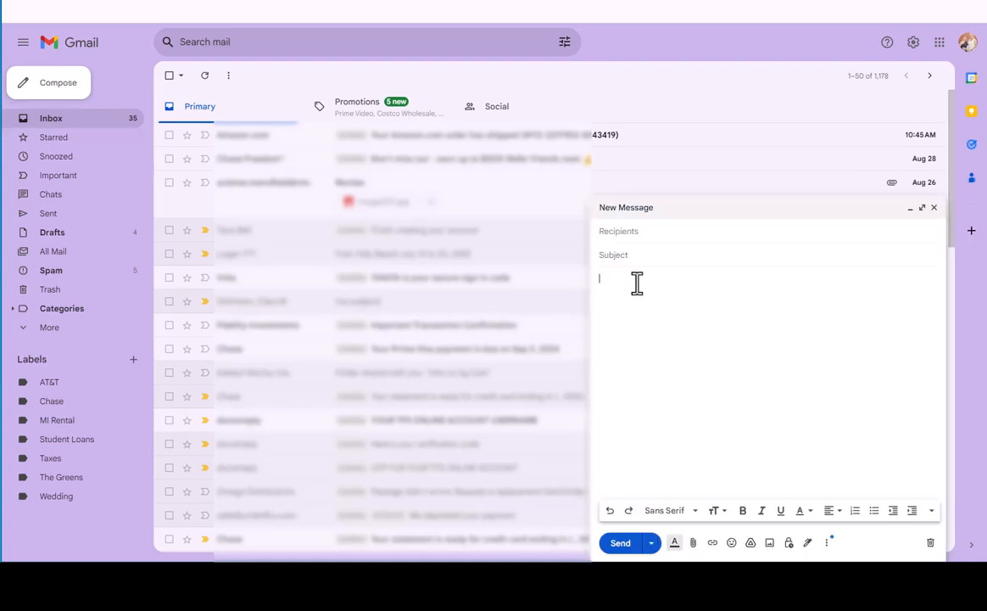
text(Hello,  We will be set up at the Benton Harbor Farmers market on Saturday August 31, 2024. You do not want to miss out on all the fresh produce this weekend! The market will also have live music and food trucks to celebrate Labor Day so make sure you bring the whole family!  See you at the market! Clara)
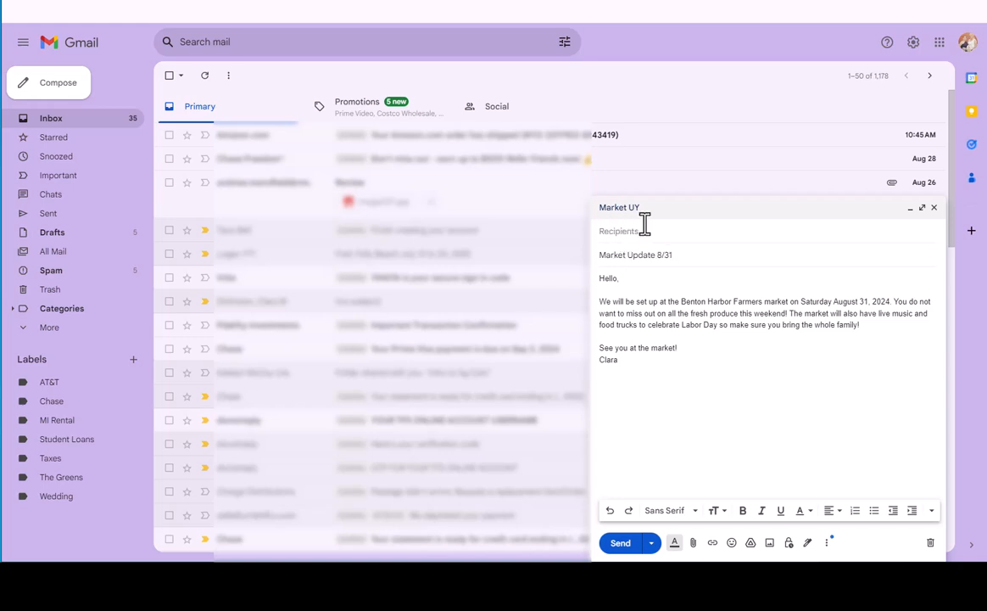
click(649, 231)
Try the recipient entries "market" and "new" to look up the contact labels, clearing each one.
text(market)
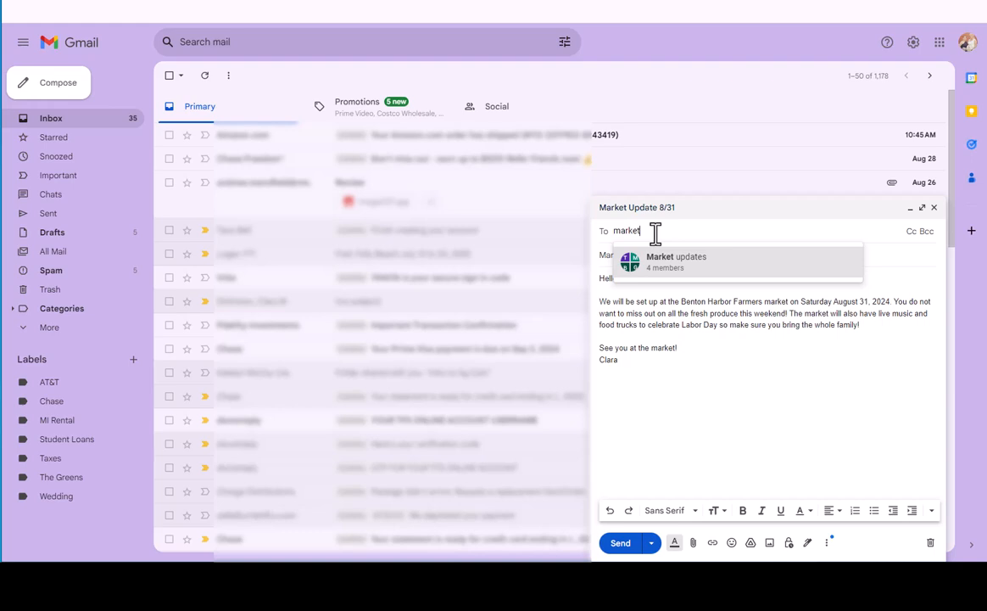
key(BackSpace)
key(BackSpace)
key(BackSpace)
key(BackSpace)
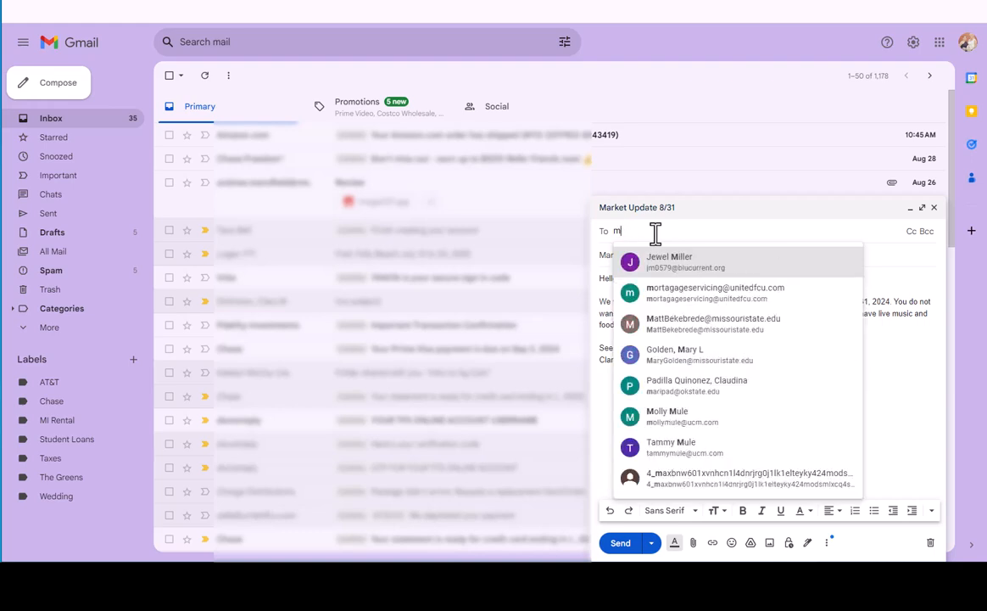
text(new)
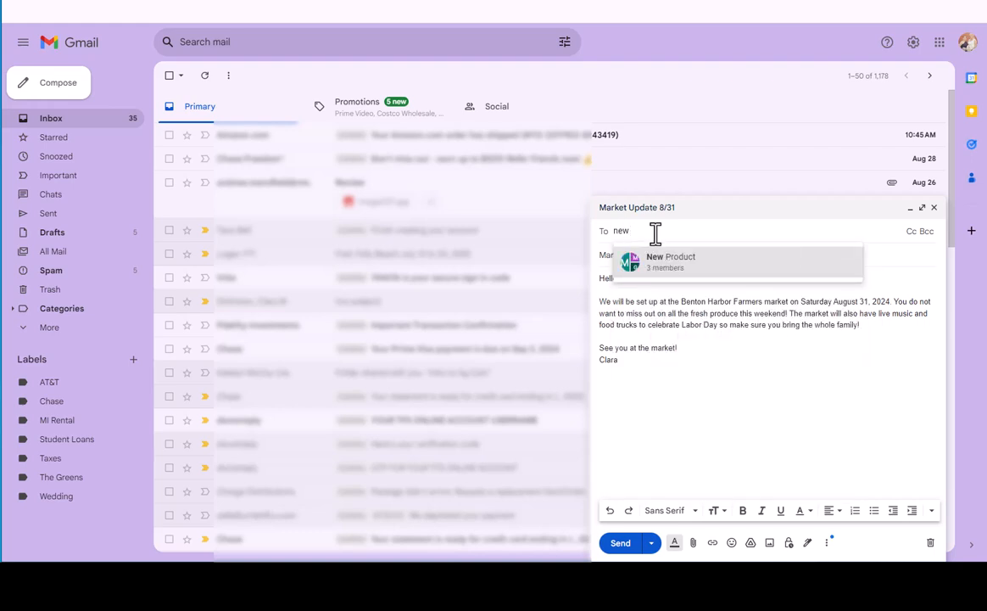
key(BackSpace)
key(BackSpace)
key(BackSpace)
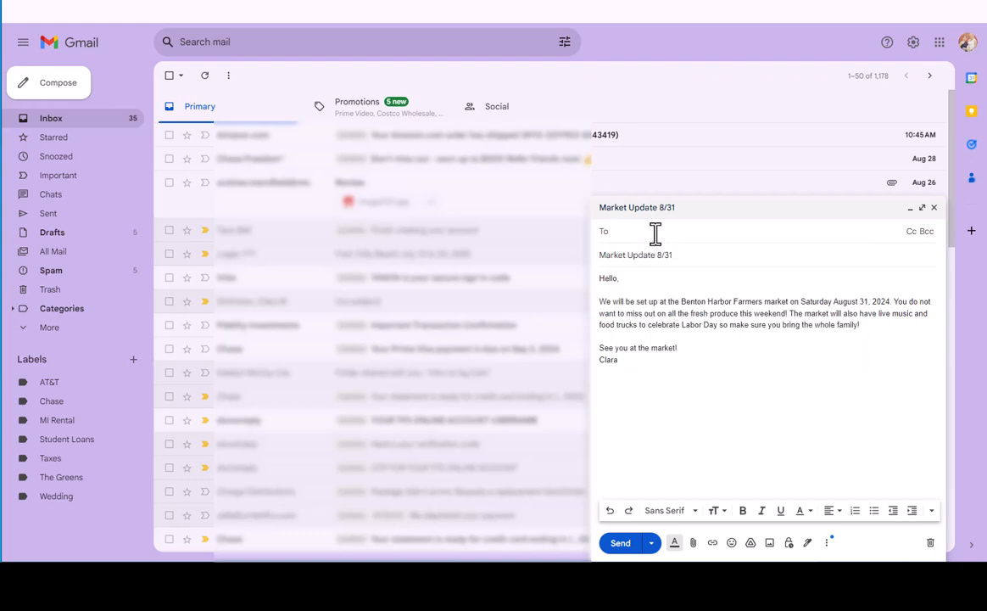
Address the message to the Market updates label and schedule it to send on Aug 30, 2024 at 1:00 PM.
text(Mar)
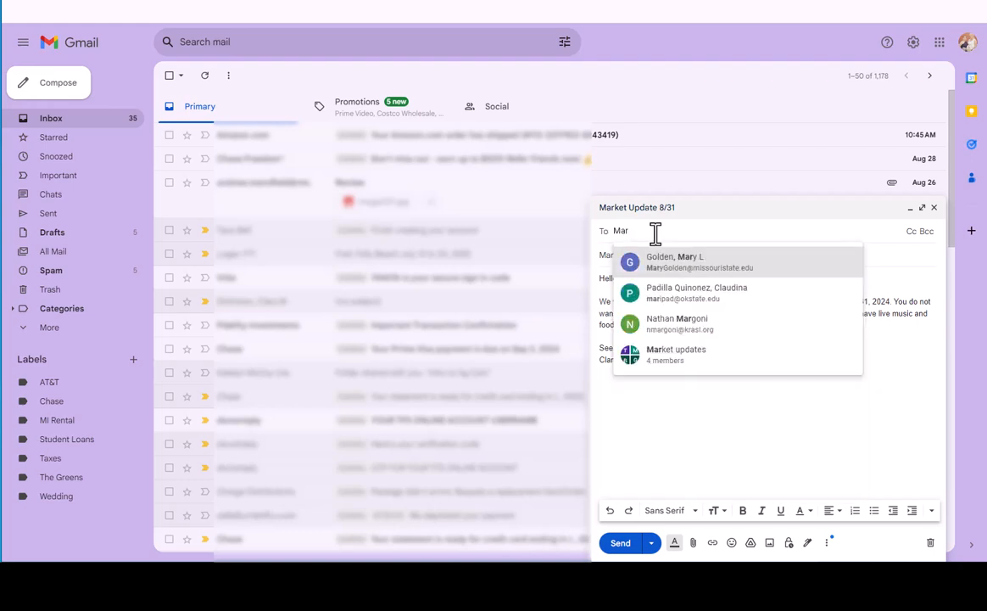
click(689, 354)
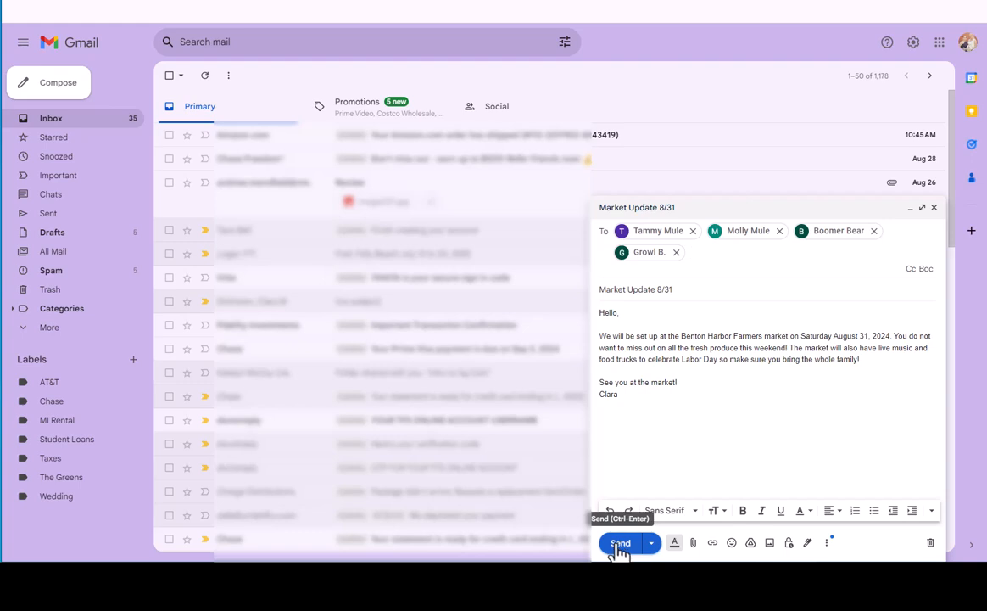
click(651, 544)
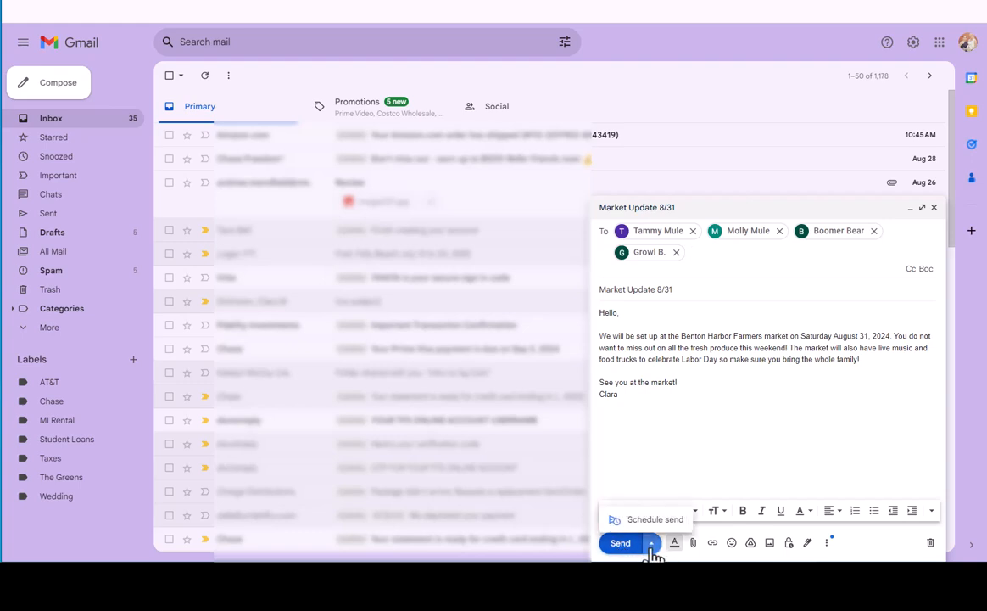
click(645, 523)
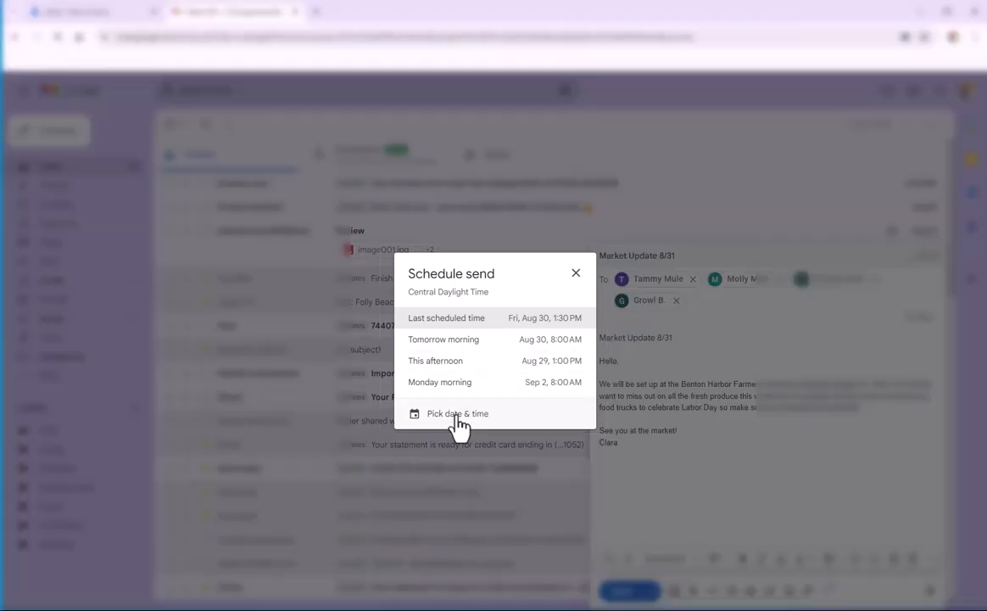
click(458, 414)
click(459, 388)
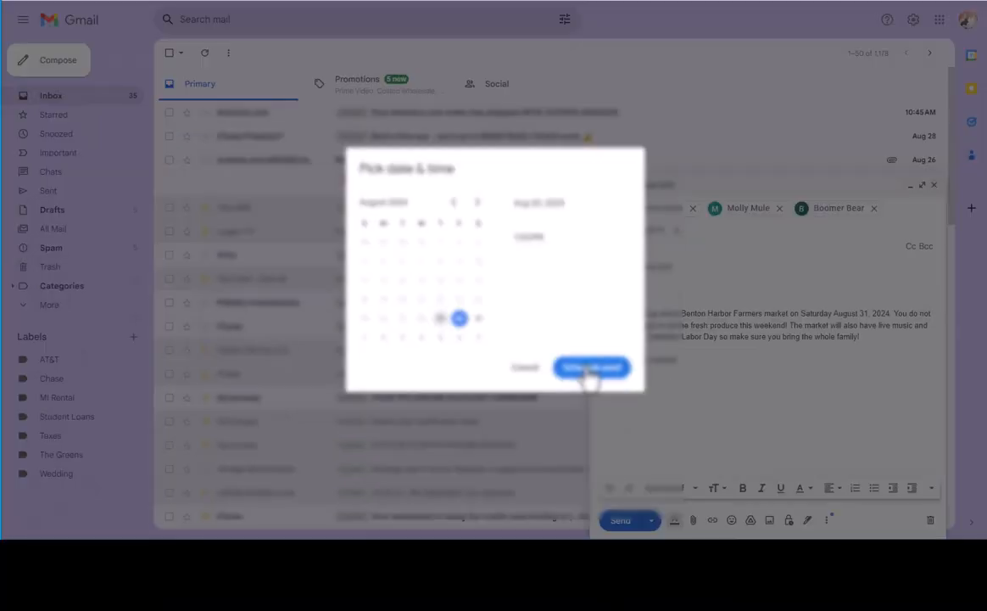
click(580, 443)
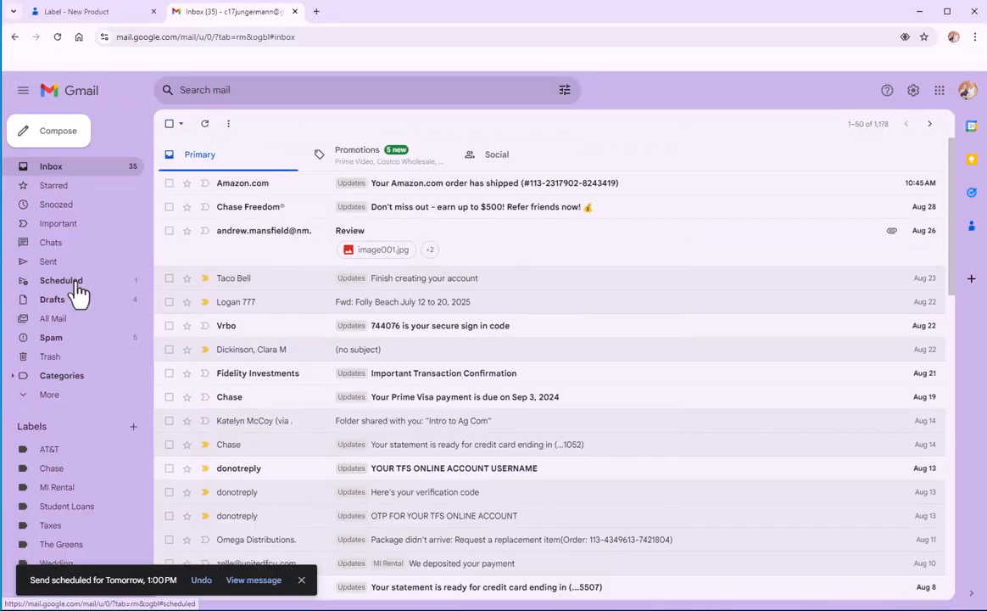
Open the "Market Update 8/31" message among the scheduled e-mails to check its recipients and send time.
click(75, 212)
click(359, 222)
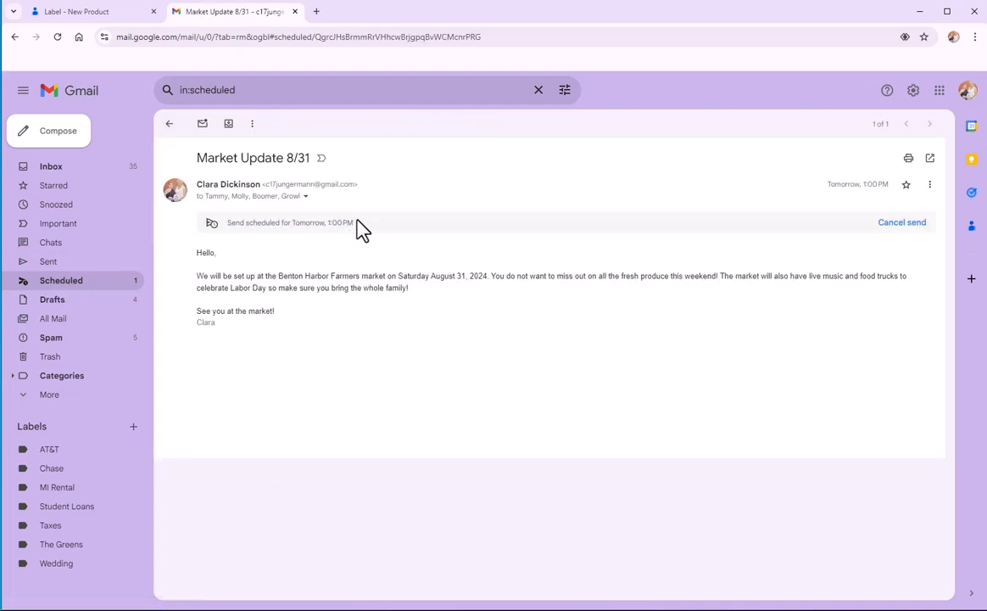